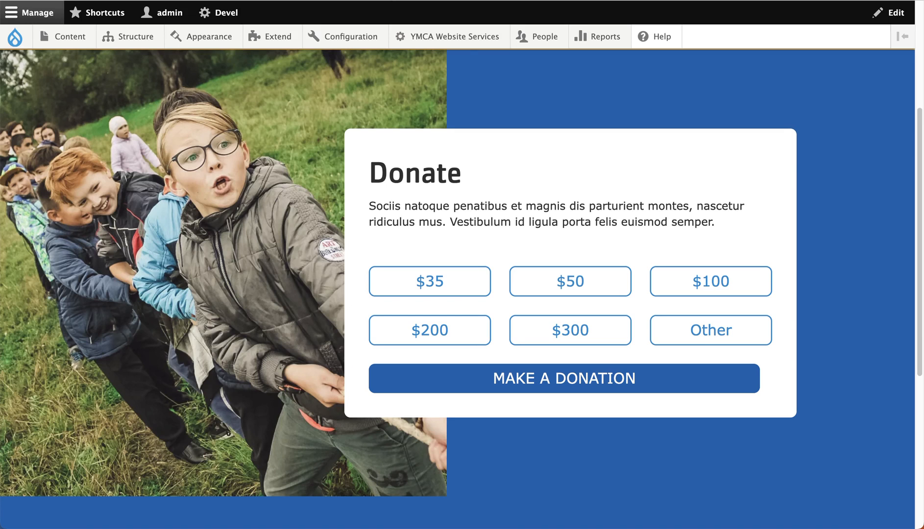
- In the donation page's layout, start adding a Donation Form Embed Block to the Body section, filtering the system blocks by "don"
{"action": "left_click", "coordinate": [277, 1]}
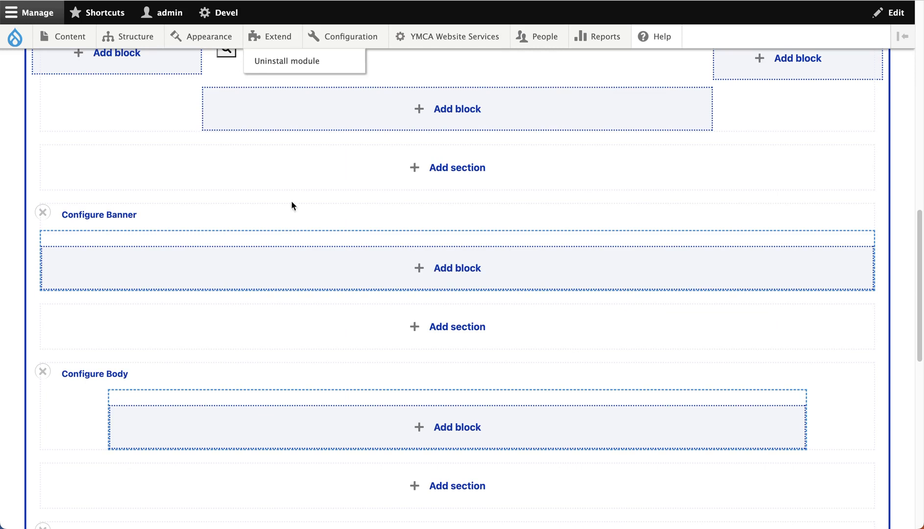
{"action": "scroll", "coordinate": [294, 212], "scroll_direction": "up", "scroll_amount": 6}
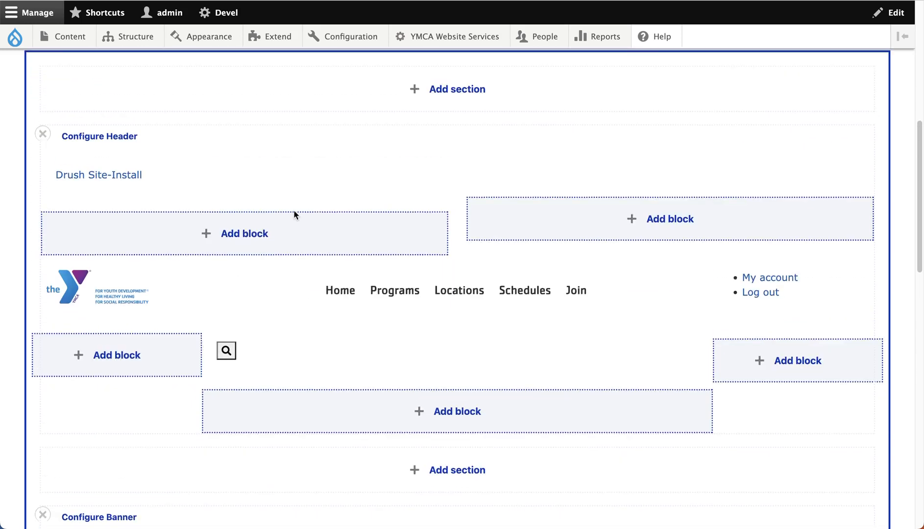
{"action": "scroll", "coordinate": [294, 212], "scroll_direction": "up", "scroll_amount": 8}
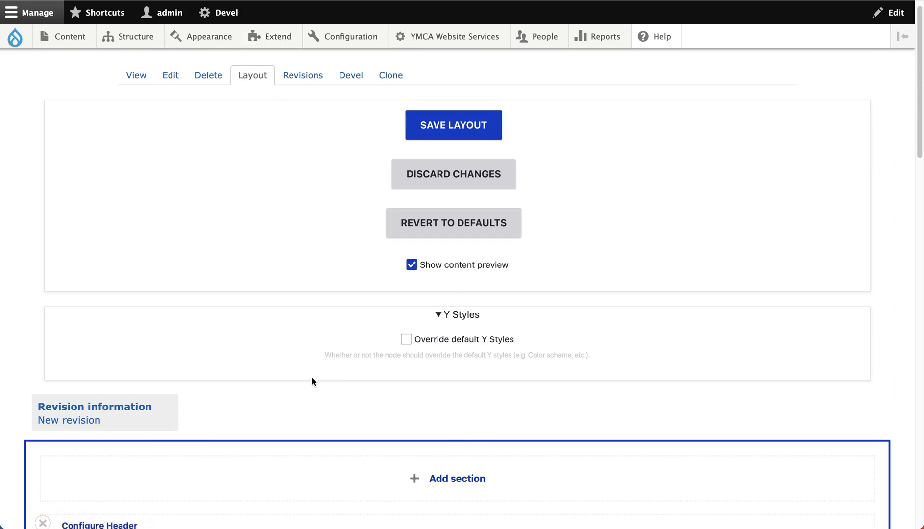
{"action": "scroll", "coordinate": [314, 380], "scroll_direction": "down", "scroll_amount": 12}
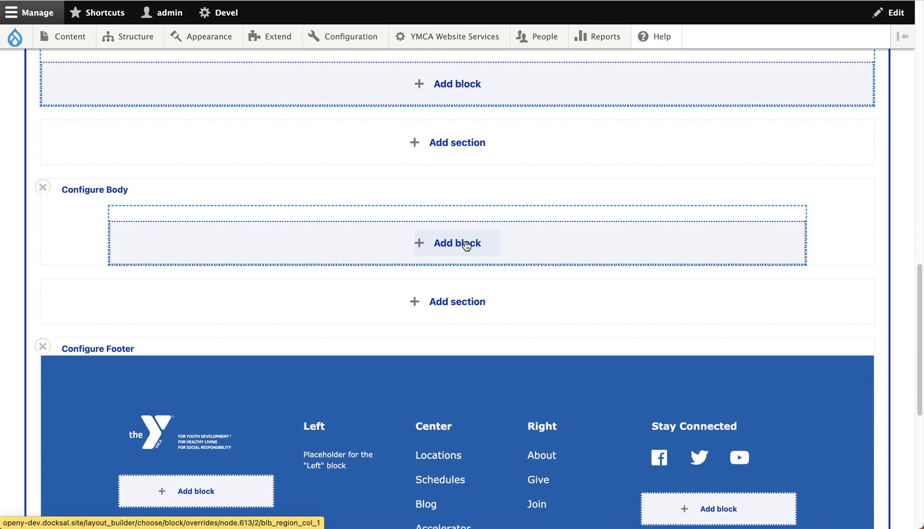
{"action": "left_click", "coordinate": [466, 245]}
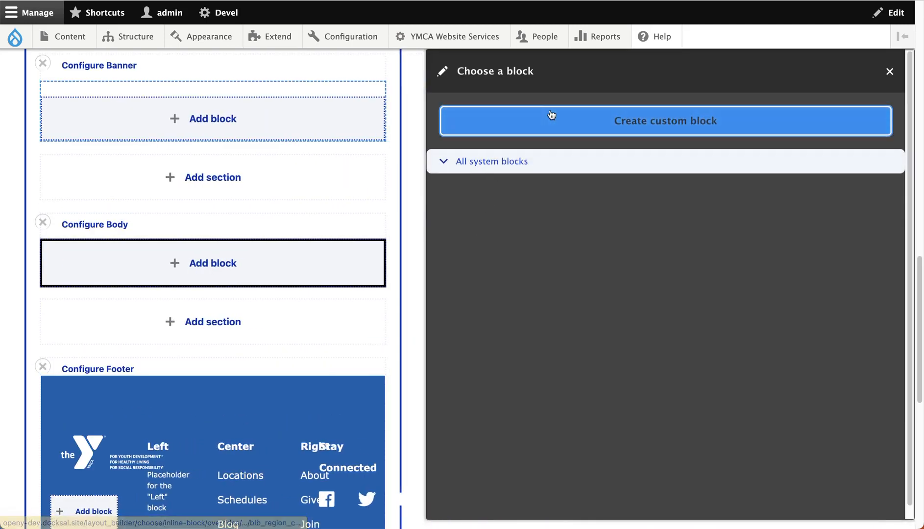
{"action": "left_click", "coordinate": [528, 164]}
{"action": "left_click", "coordinate": [530, 201]}
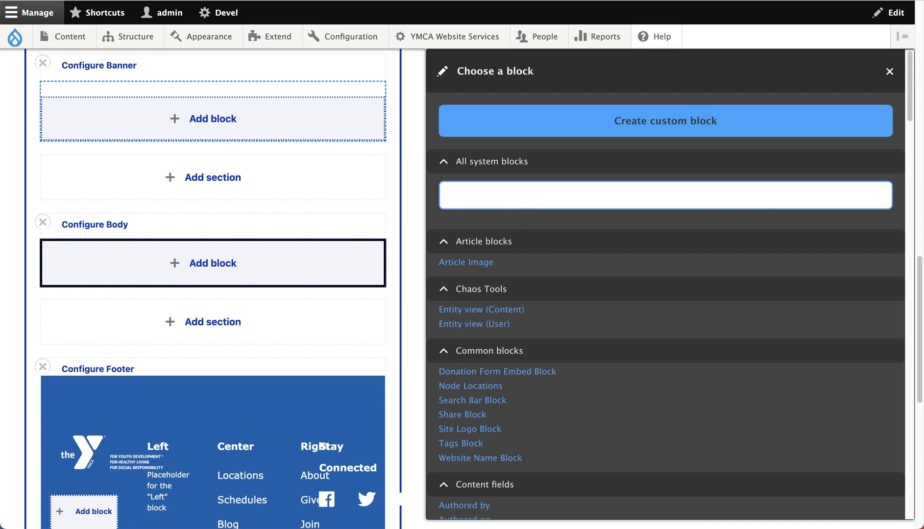
{"action": "type", "text": "don"}
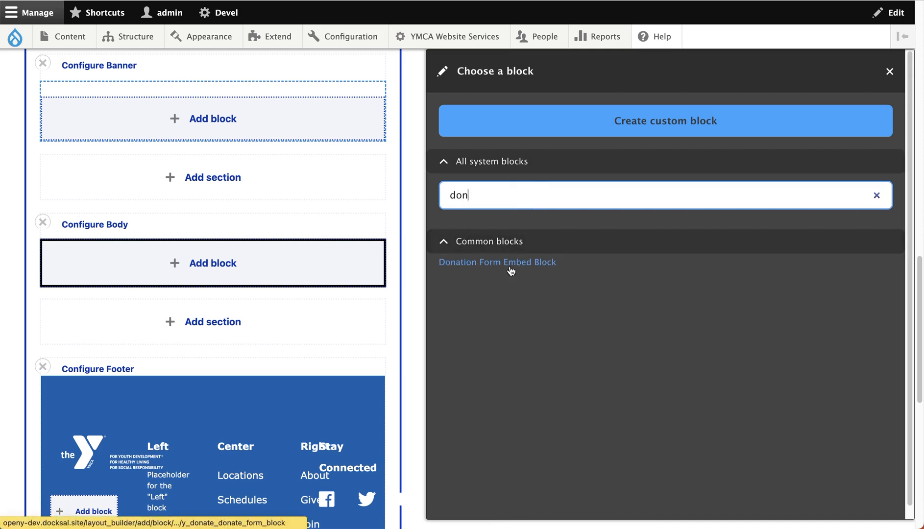
{"action": "left_click", "coordinate": [511, 270]}
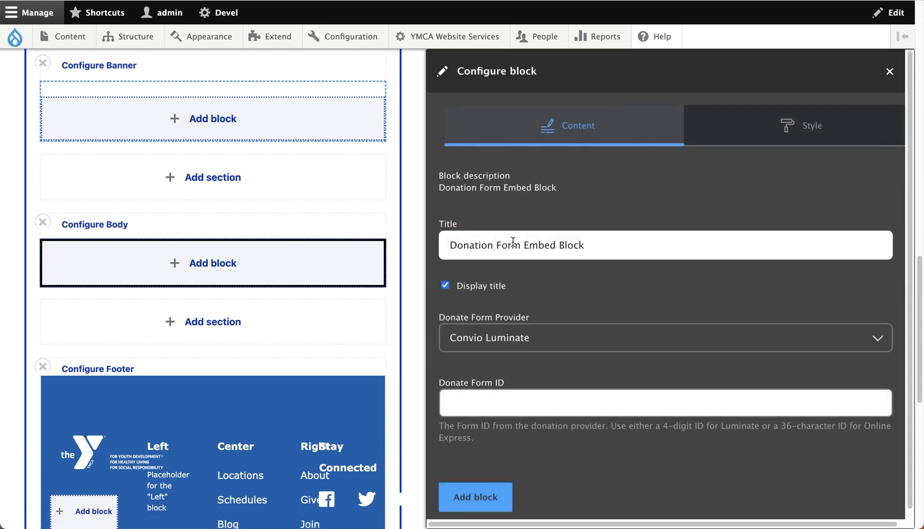
- Keep Convio Luminate as the donate form provider, set the form ID to 2995, and add the block
{"action": "scroll", "coordinate": [513, 242], "scroll_direction": "down", "scroll_amount": 1}
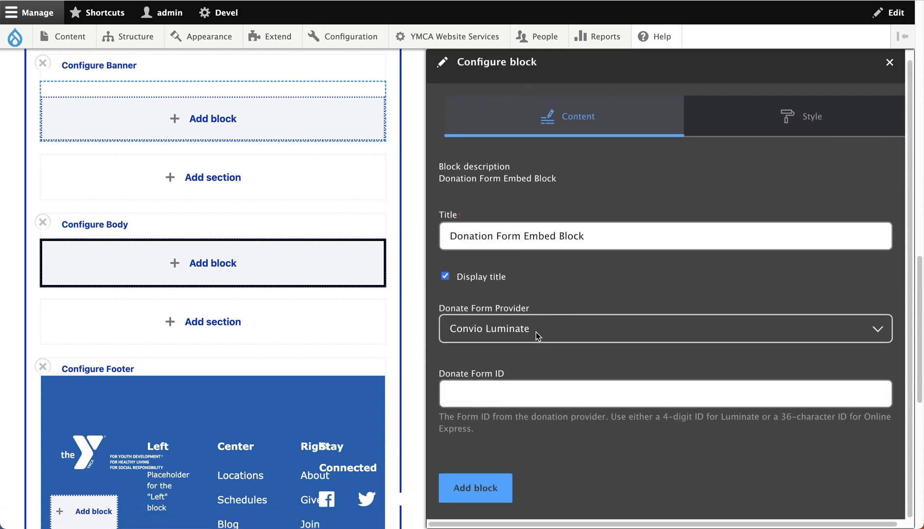
{"action": "left_click", "coordinate": [551, 327]}
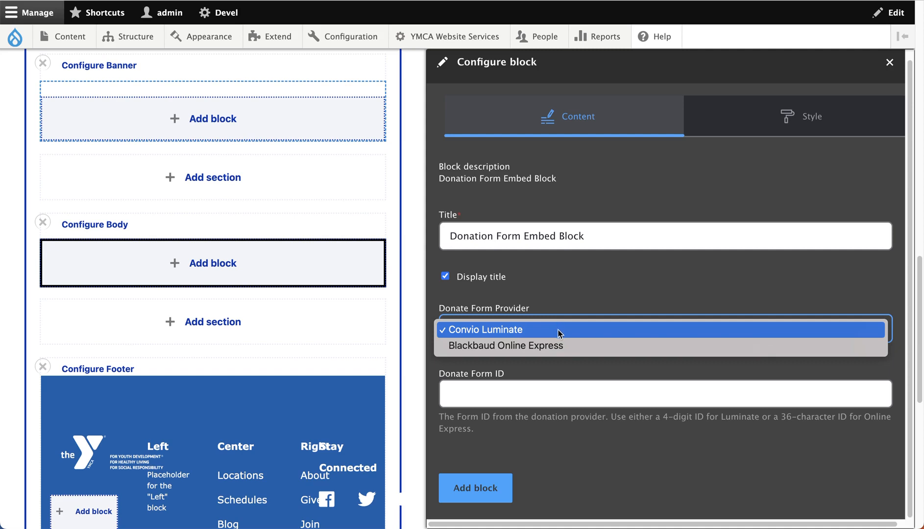
{"action": "left_click", "coordinate": [572, 291]}
{"action": "key", "text": "Tab"}
{"action": "type", "text": "2995"}
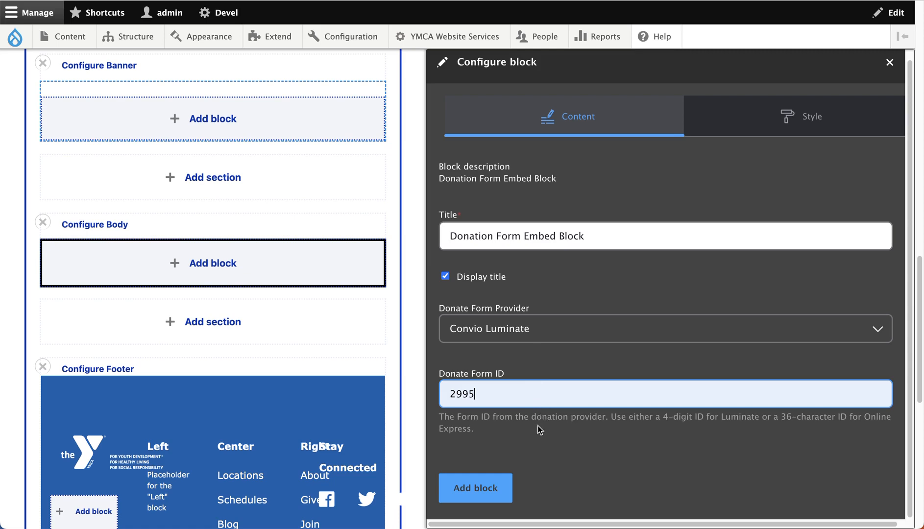
{"action": "left_click", "coordinate": [480, 495]}
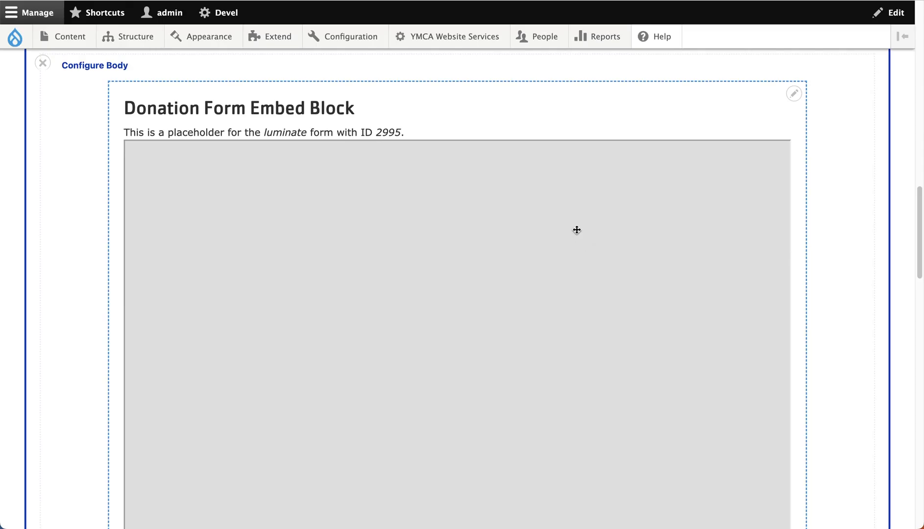
- Look over the embedded form's placeholder, and view the custom Code Block's configuration form without adding the block
{"action": "scroll", "coordinate": [577, 230], "scroll_direction": "down", "scroll_amount": 7}
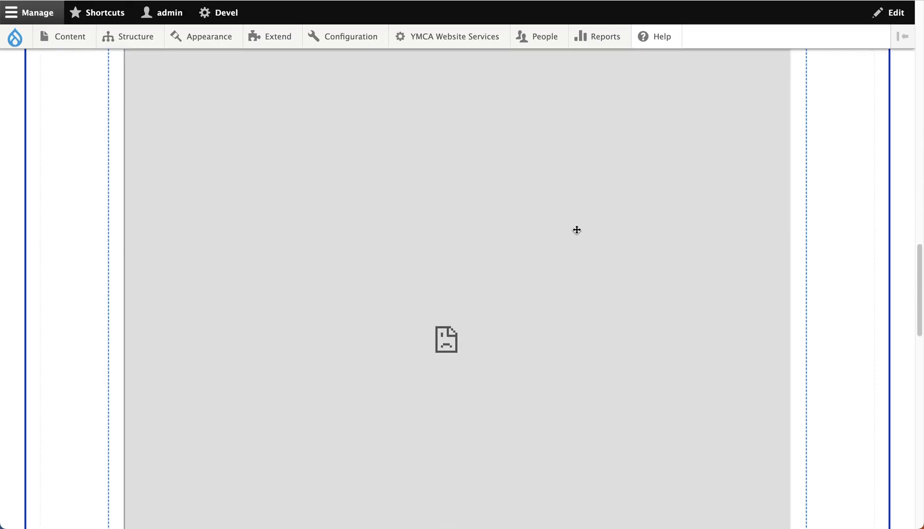
{"action": "scroll", "coordinate": [576, 230], "scroll_direction": "up", "scroll_amount": 5}
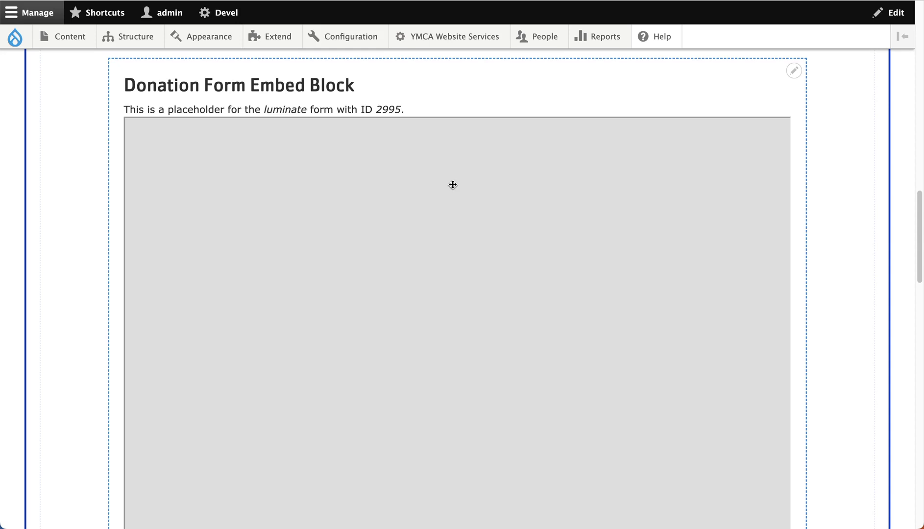
{"action": "scroll", "coordinate": [449, 184], "scroll_direction": "up", "scroll_amount": 4}
{"action": "scroll", "coordinate": [449, 183], "scroll_direction": "up", "scroll_amount": 6}
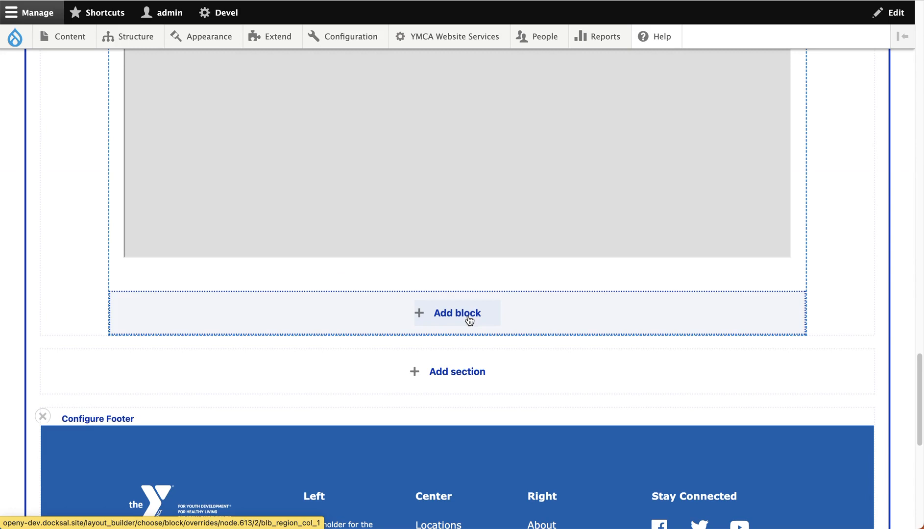
{"action": "left_click", "coordinate": [469, 318]}
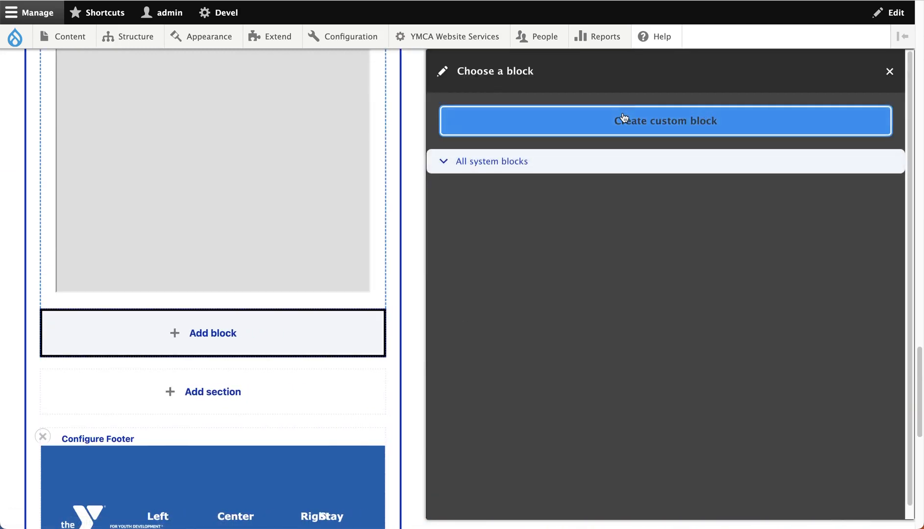
{"action": "left_click", "coordinate": [623, 120]}
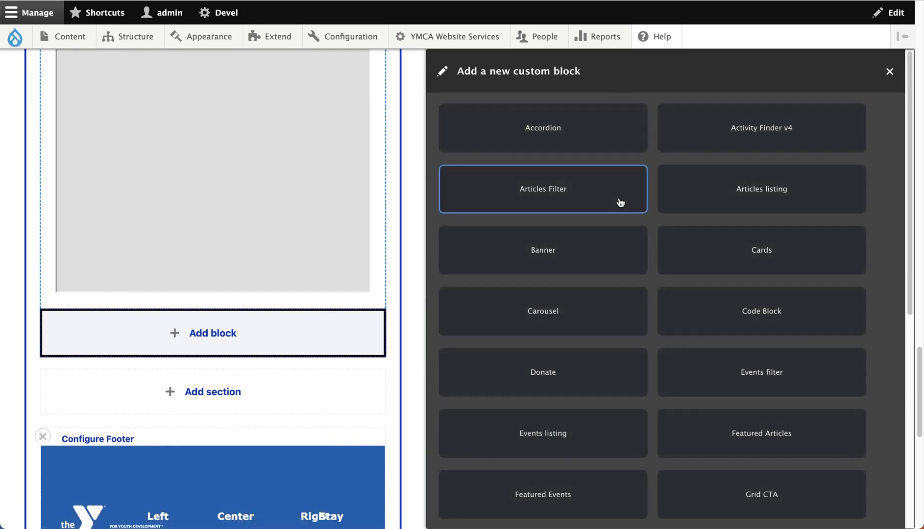
{"action": "left_click", "coordinate": [706, 329]}
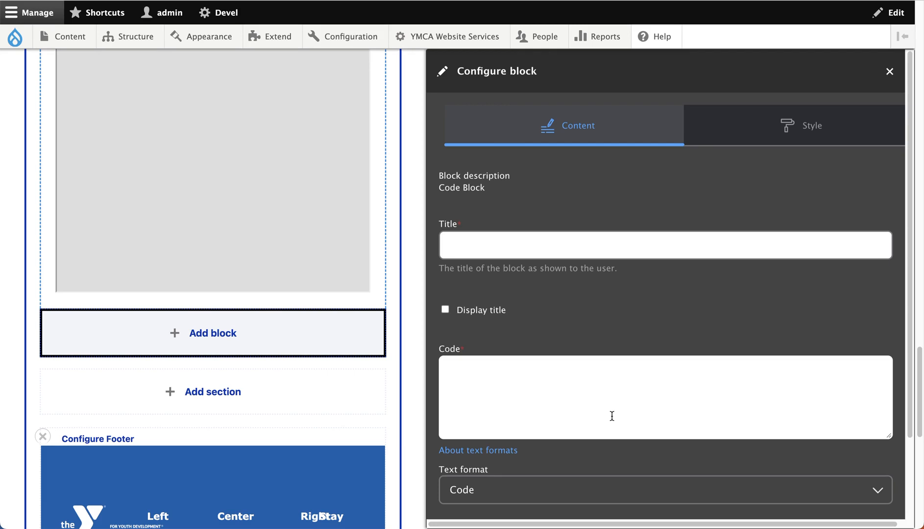
{"action": "left_click", "coordinate": [889, 73]}
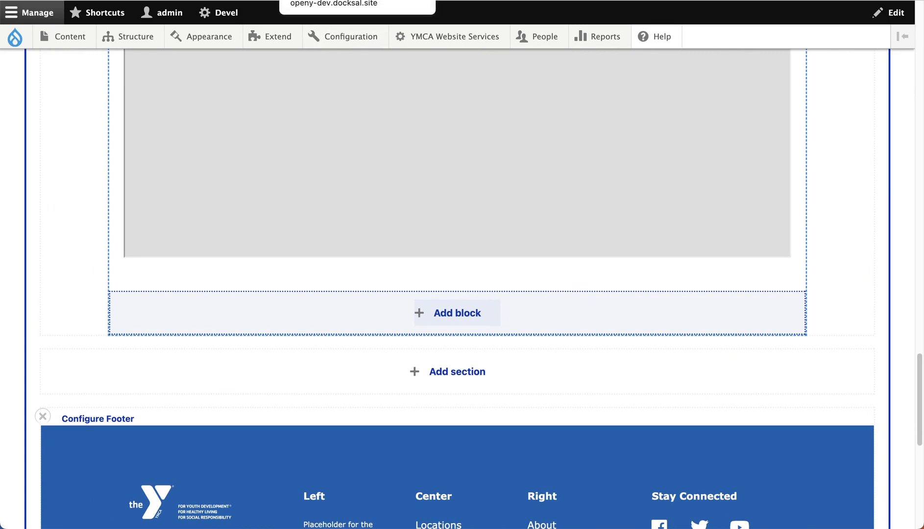
- Switch to the layout of the page with the donation amounts and start adding a custom Donate block below the existing one
{"action": "left_click", "coordinate": [357, 1]}
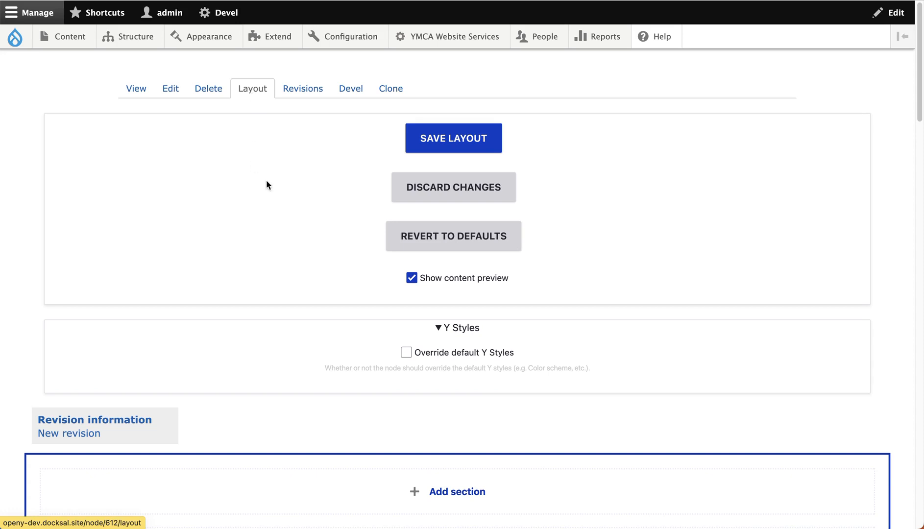
{"action": "scroll", "coordinate": [311, 215], "scroll_direction": "down", "scroll_amount": 15}
{"action": "left_click", "coordinate": [464, 162]}
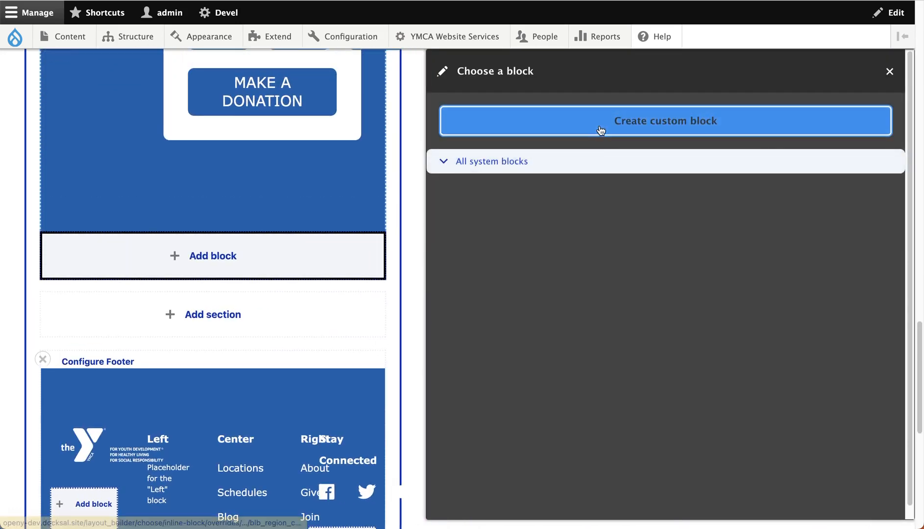
{"action": "left_click", "coordinate": [601, 131]}
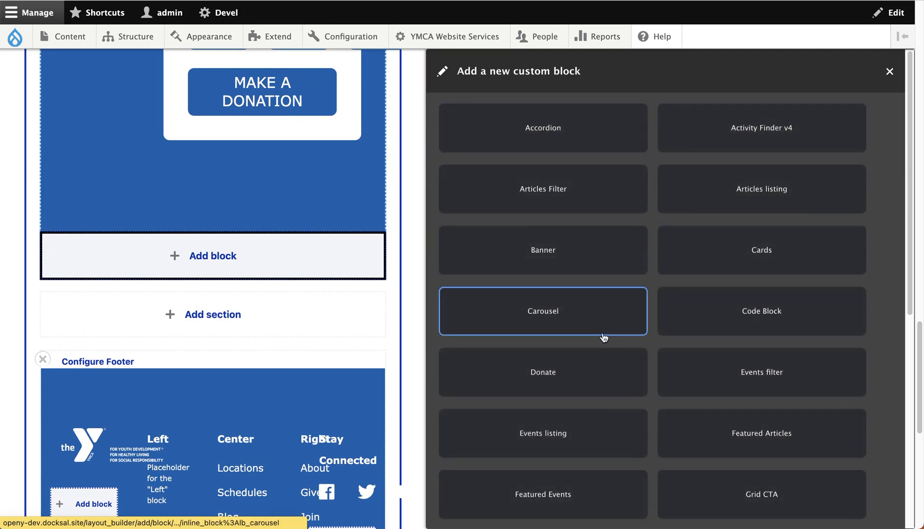
{"action": "left_click", "coordinate": [590, 382]}
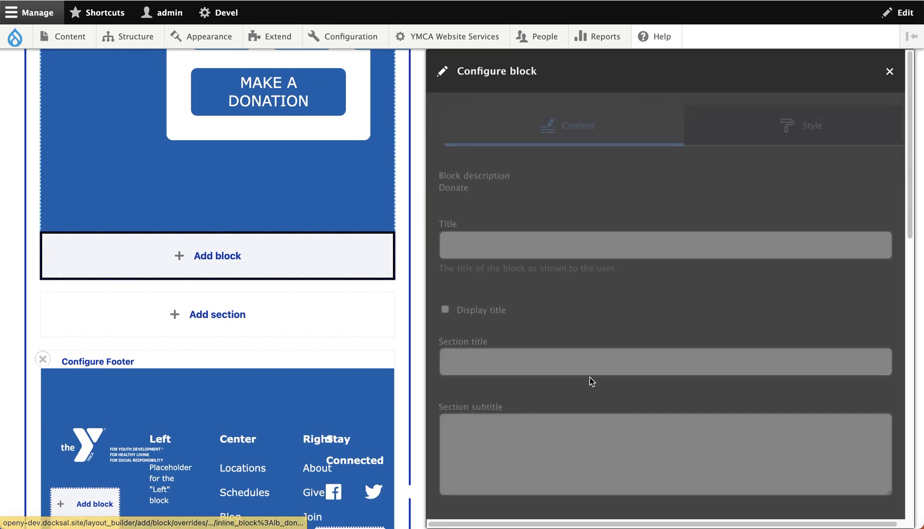
- Examine the Donate block's title, section title, section subtitle and giving amount fields, including Amount Label and Form Element ID
{"action": "left_click", "coordinate": [600, 244]}
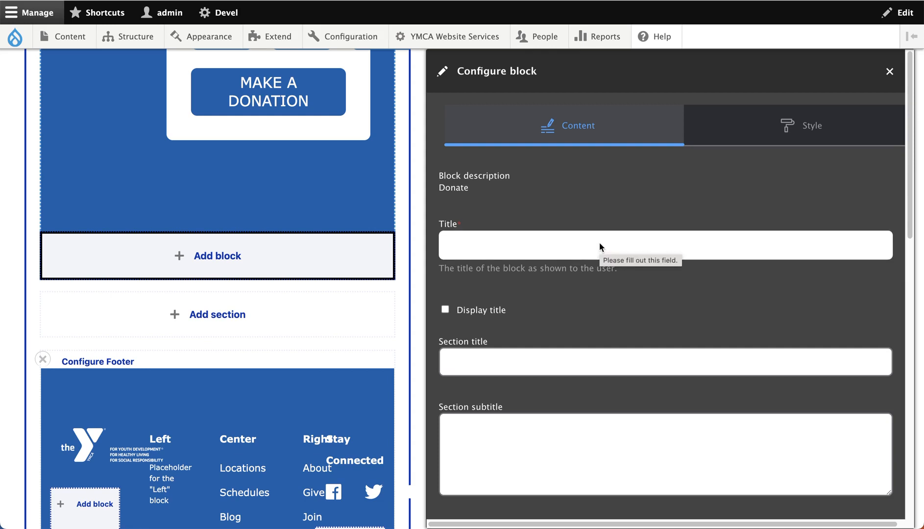
{"action": "scroll", "coordinate": [599, 243], "scroll_direction": "down", "scroll_amount": 3}
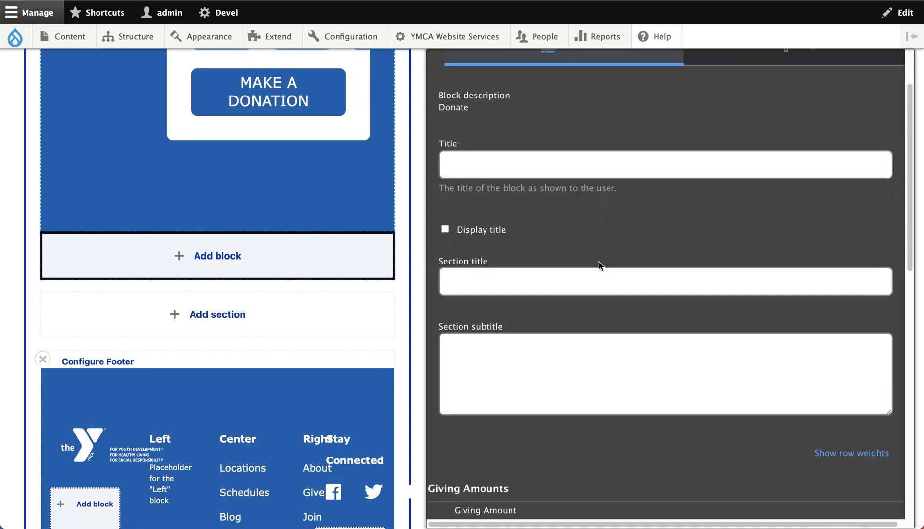
{"action": "left_click", "coordinate": [586, 371]}
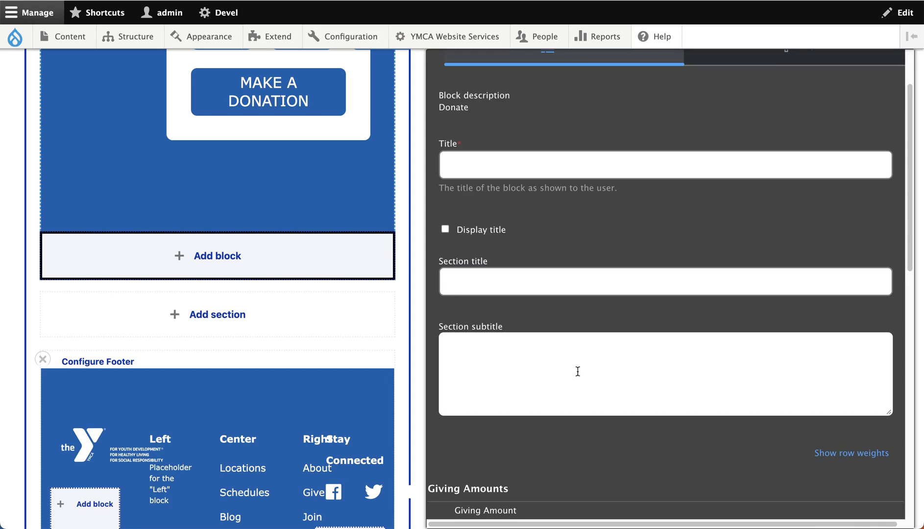
{"action": "scroll", "coordinate": [575, 368], "scroll_direction": "down", "scroll_amount": 10}
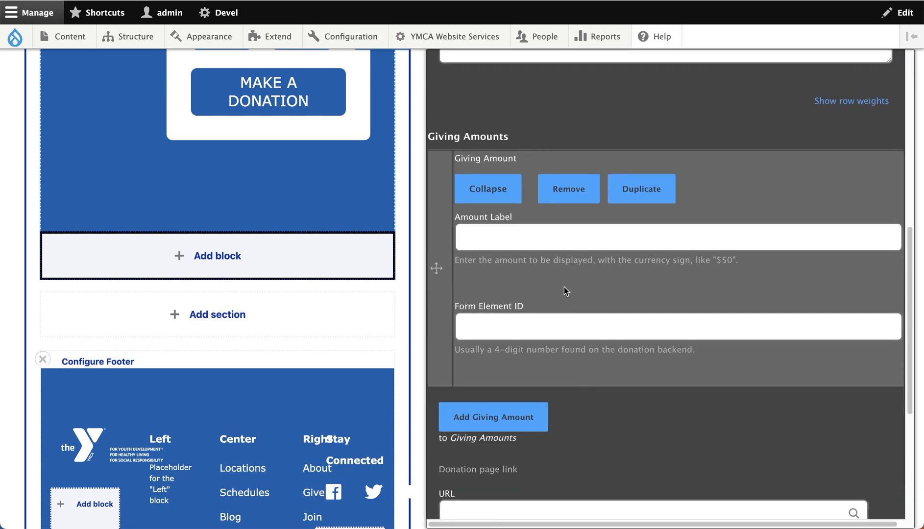
{"action": "left_click", "coordinate": [544, 234]}
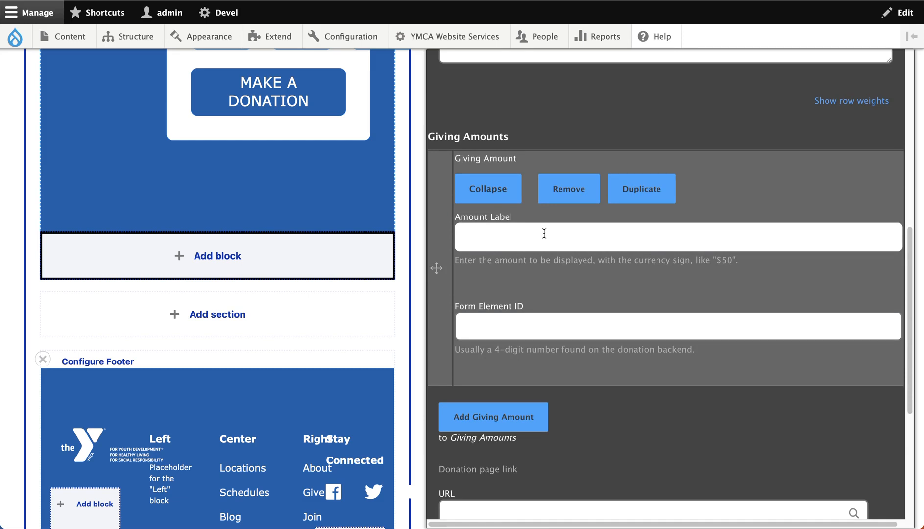
{"action": "left_click", "coordinate": [553, 326]}
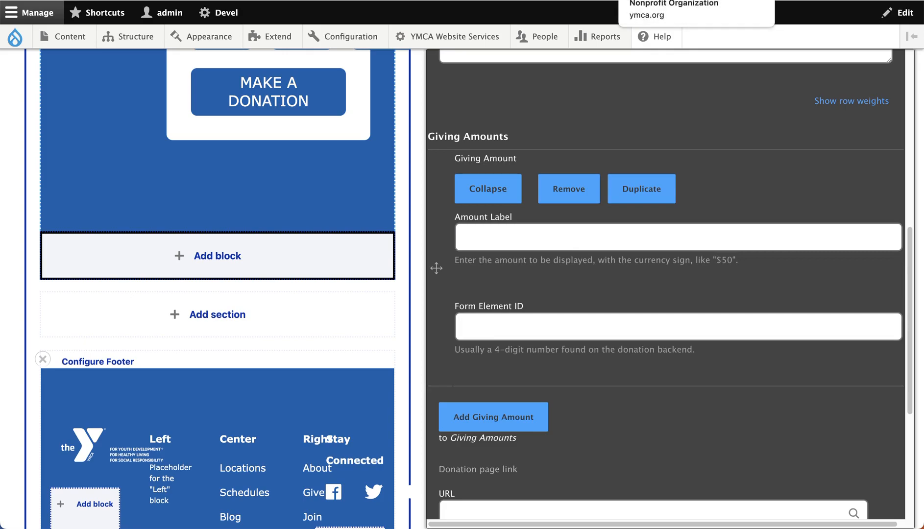
- Switch to the ymca.org donation form and select the element ID digits in the $35 label's for attribute in the page code
{"action": "left_click", "coordinate": [655, 1]}
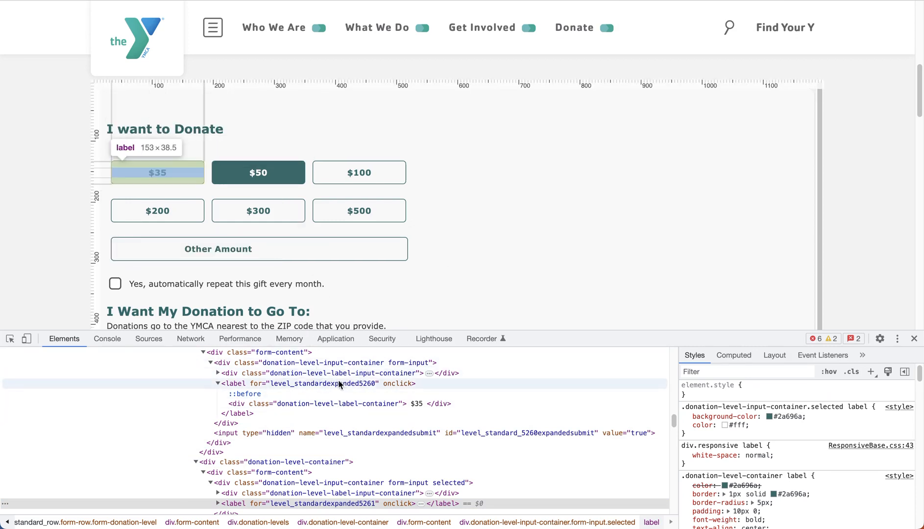
{"action": "double_click", "coordinate": [365, 386]}
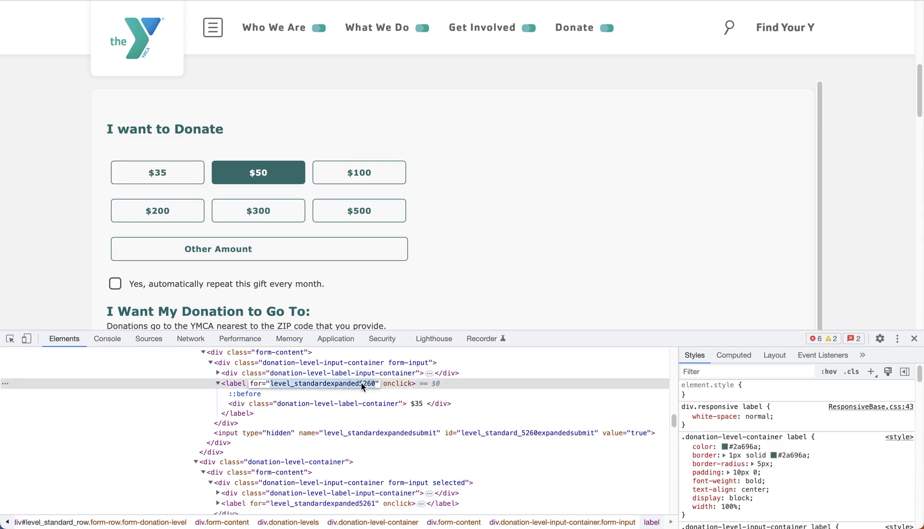
{"action": "left_click", "coordinate": [362, 386]}
{"action": "left_click_drag", "start_coordinate": [360, 385], "coordinate": [375, 384]}
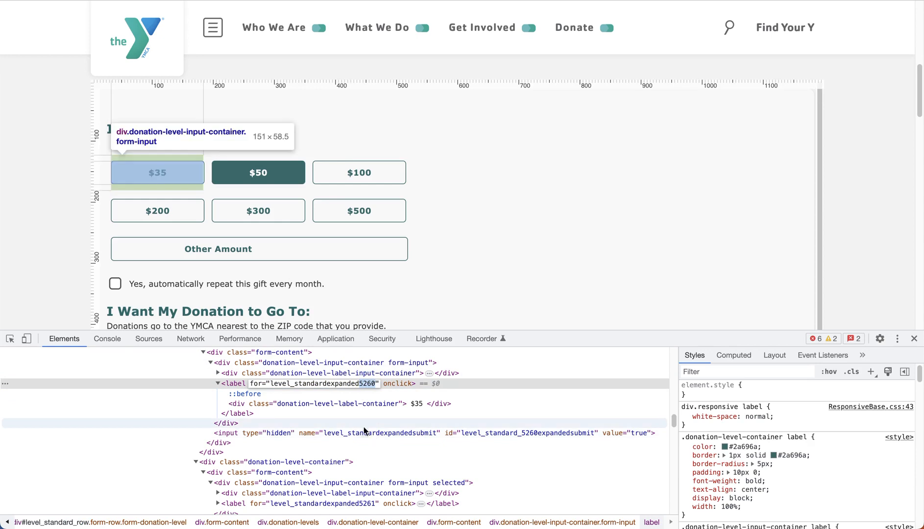
{"action": "scroll", "coordinate": [360, 490], "scroll_direction": "down", "scroll_amount": 1}
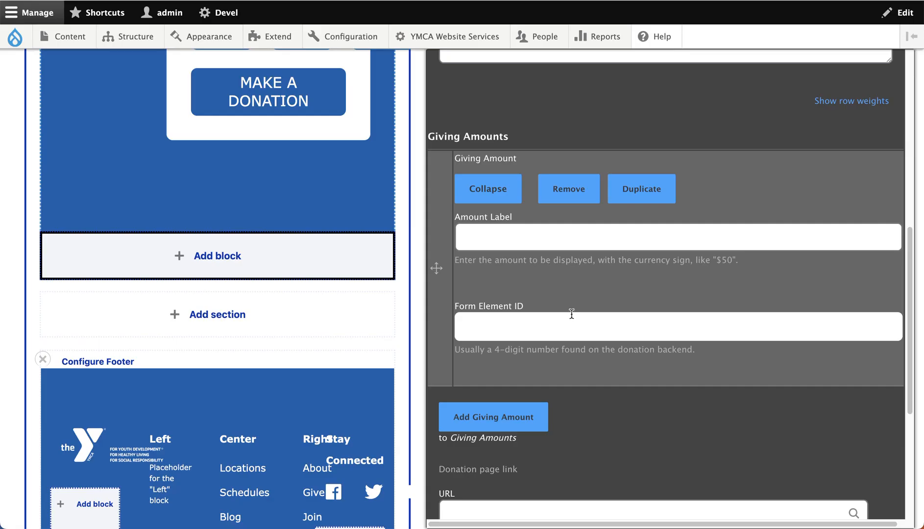
- Back in the Donate block's configuration, examine the donation page link's URL and link text fields
{"action": "scroll", "coordinate": [574, 304], "scroll_direction": "down", "scroll_amount": 1}
{"action": "scroll", "coordinate": [575, 304], "scroll_direction": "down", "scroll_amount": 5}
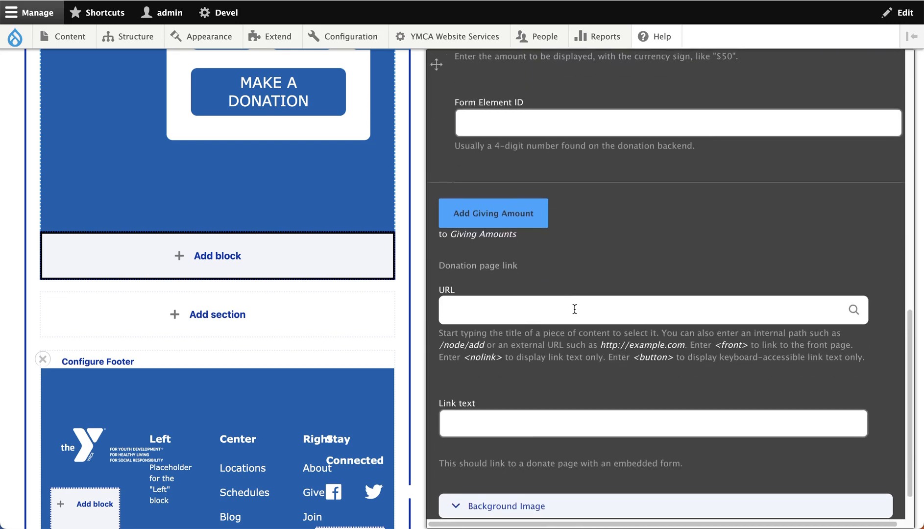
{"action": "scroll", "coordinate": [574, 309], "scroll_direction": "down", "scroll_amount": 1}
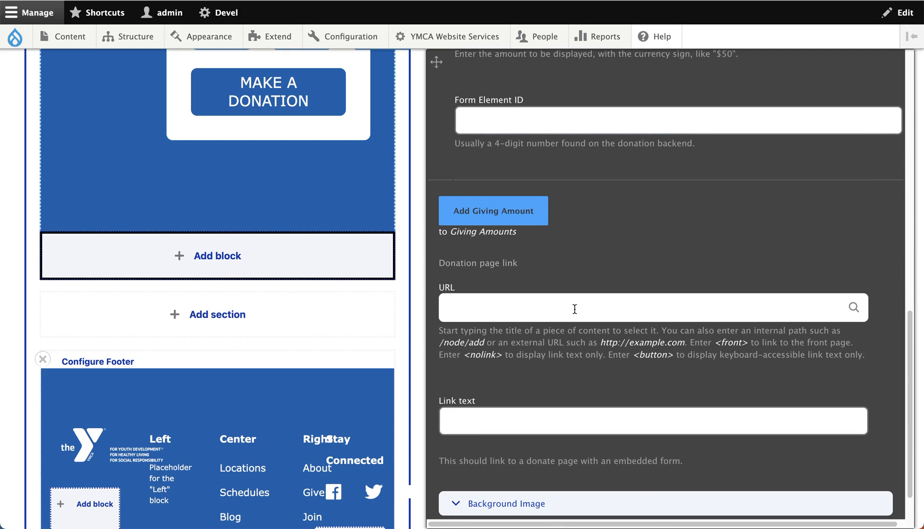
- Expand the new Donate block's Background Image options, examine the image selection and try to add the block
{"action": "scroll", "coordinate": [575, 309], "scroll_direction": "down", "scroll_amount": 2}
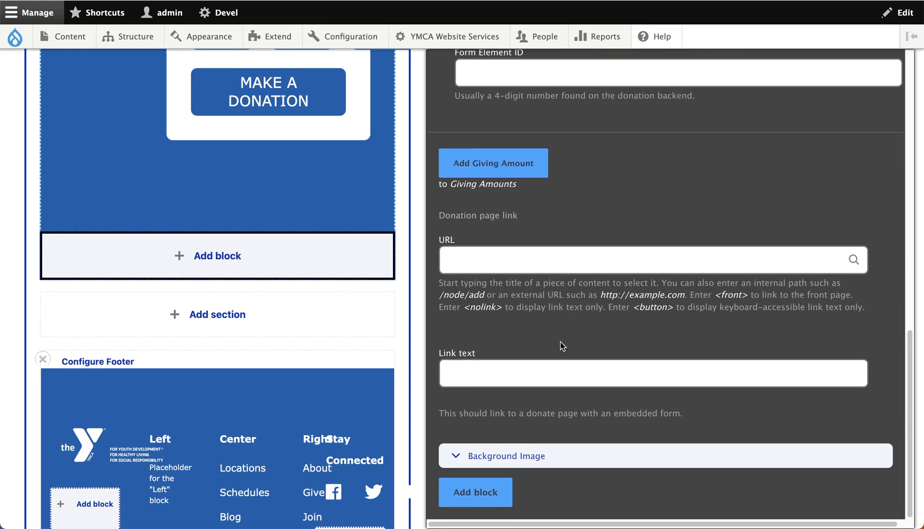
{"action": "left_click", "coordinate": [520, 457]}
{"action": "scroll", "coordinate": [517, 446], "scroll_direction": "down", "scroll_amount": 3}
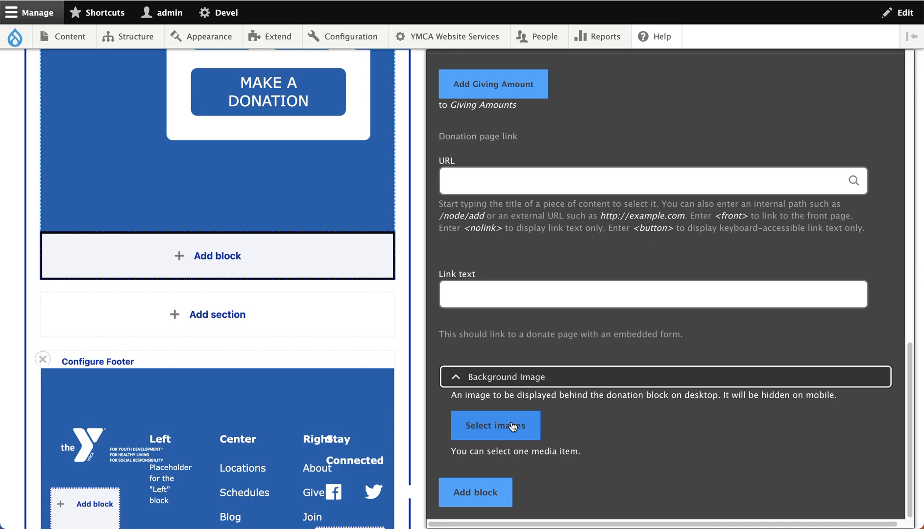
{"action": "left_click", "coordinate": [481, 492]}
- Open the existing Donate block's configuration and examine its section text, giving amounts with form element IDs, donation page link and background image
{"action": "left_click", "coordinate": [794, 89]}
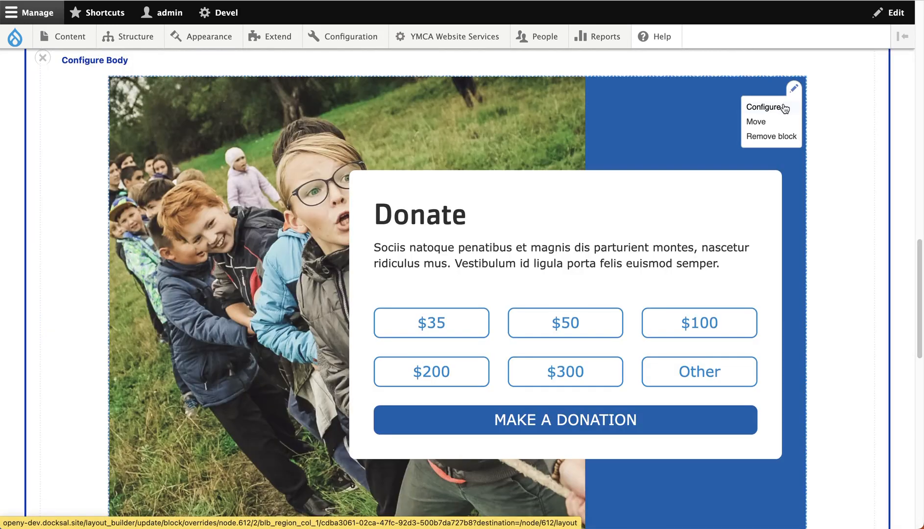
{"action": "left_click", "coordinate": [784, 108]}
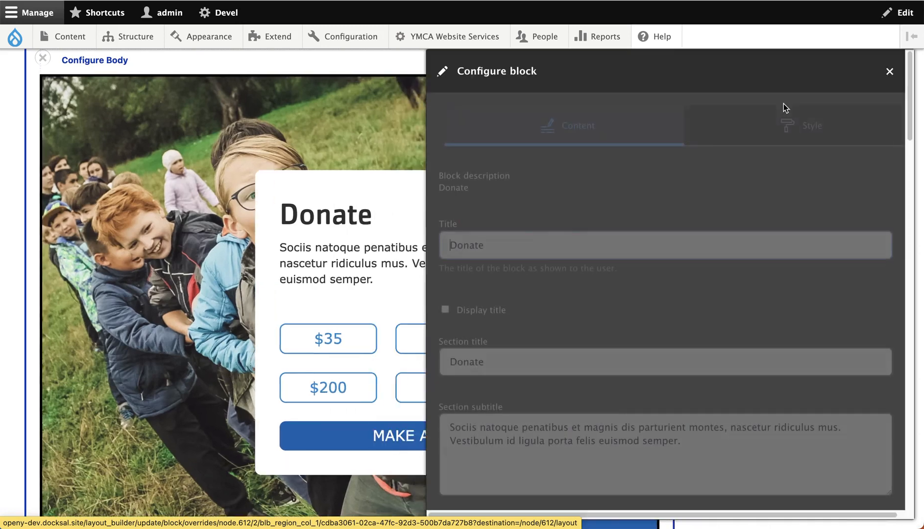
{"action": "scroll", "coordinate": [593, 298], "scroll_direction": "down", "scroll_amount": 5}
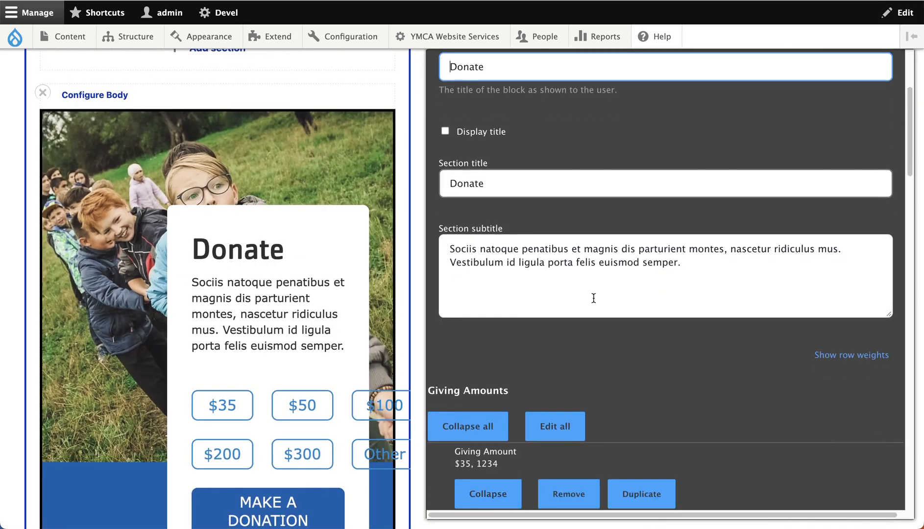
{"action": "scroll", "coordinate": [594, 298], "scroll_direction": "down", "scroll_amount": 3}
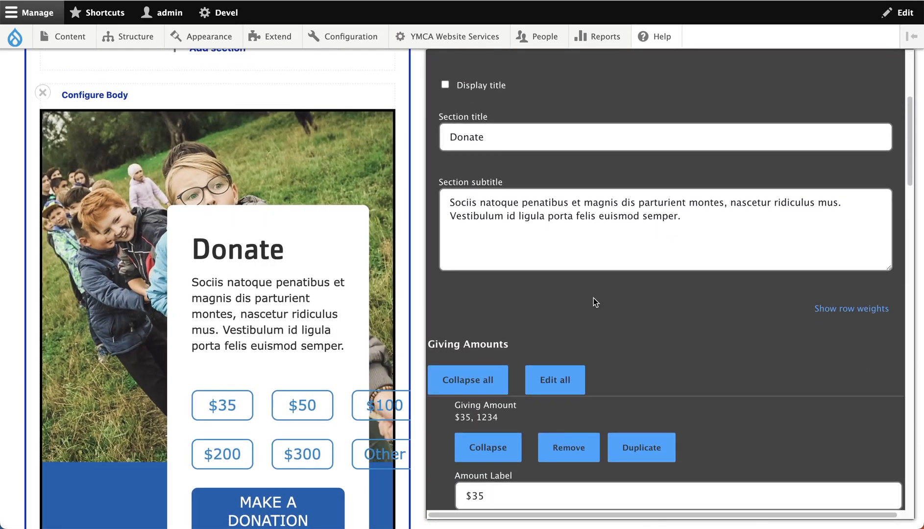
{"action": "scroll", "coordinate": [594, 298], "scroll_direction": "down", "scroll_amount": 7}
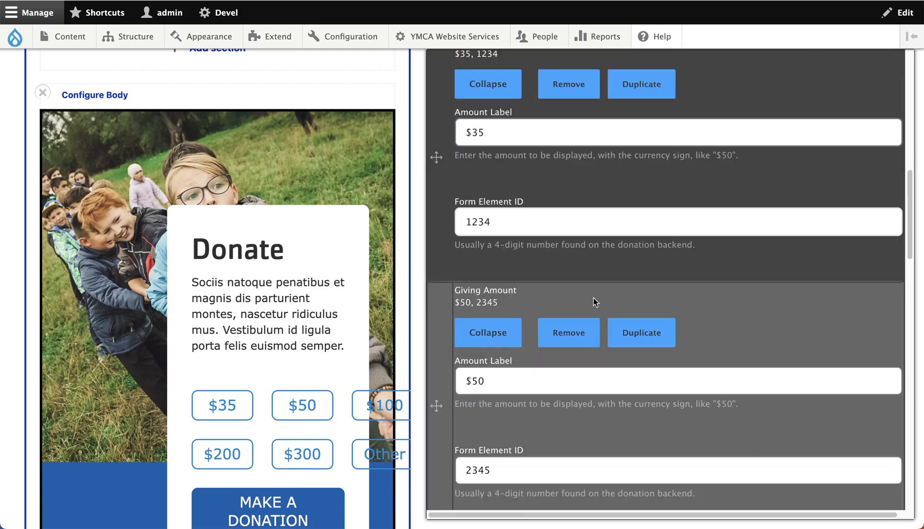
{"action": "scroll", "coordinate": [593, 298], "scroll_direction": "down", "scroll_amount": 10}
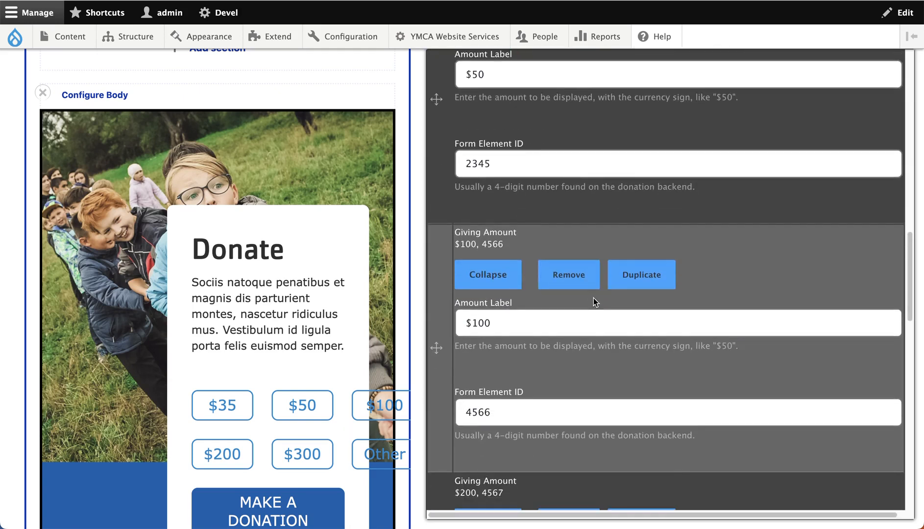
{"action": "scroll", "coordinate": [593, 299], "scroll_direction": "down", "scroll_amount": 11}
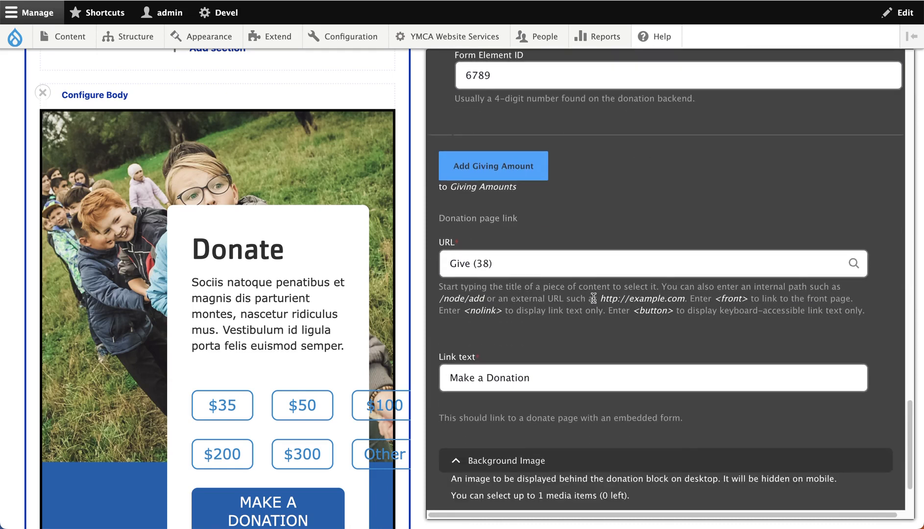
{"action": "scroll", "coordinate": [594, 298], "scroll_direction": "down", "scroll_amount": 3}
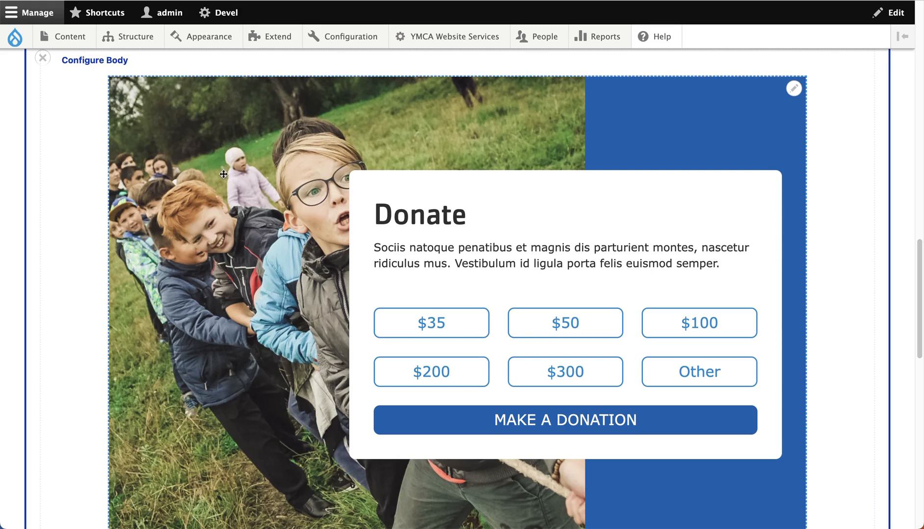
- Add a Bootstrap 1 Col section between the Body section and the footer, with an Edge to Edge container and No Gutters
{"action": "scroll", "coordinate": [231, 189], "scroll_direction": "down", "scroll_amount": 6}
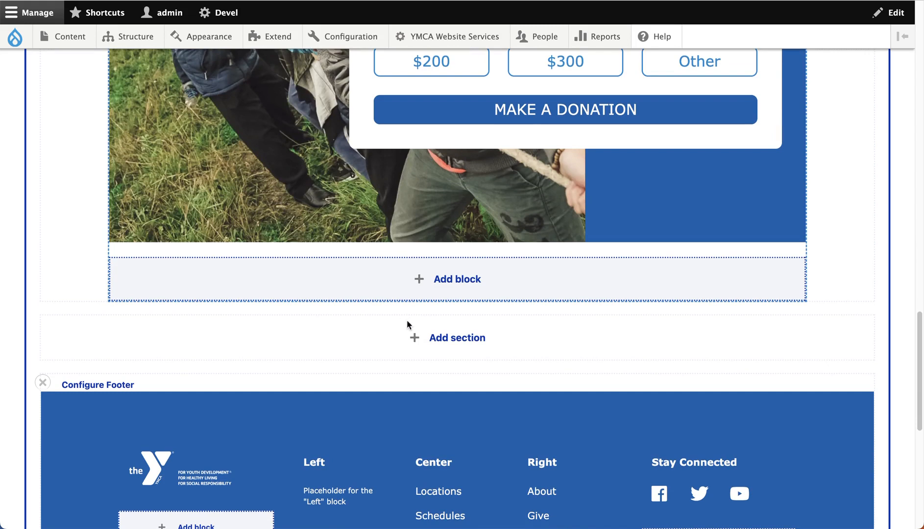
{"action": "left_click", "coordinate": [441, 343]}
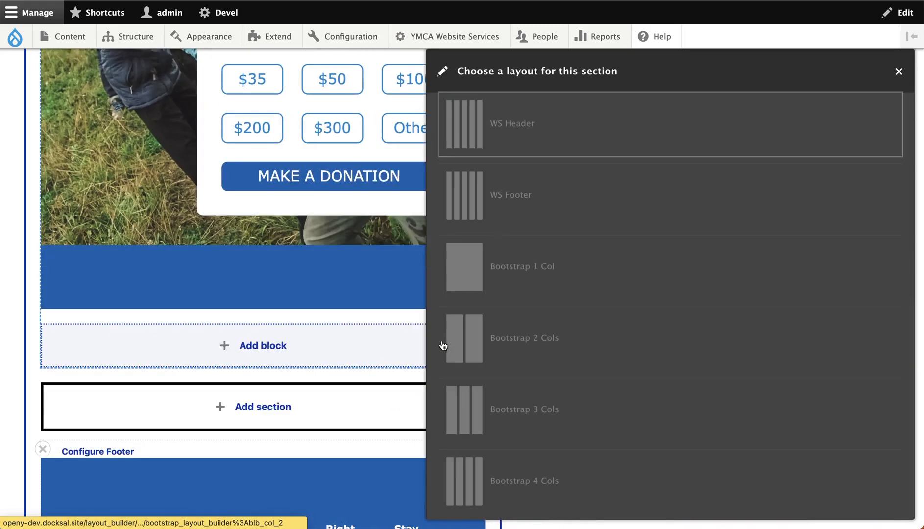
{"action": "left_click", "coordinate": [484, 265]}
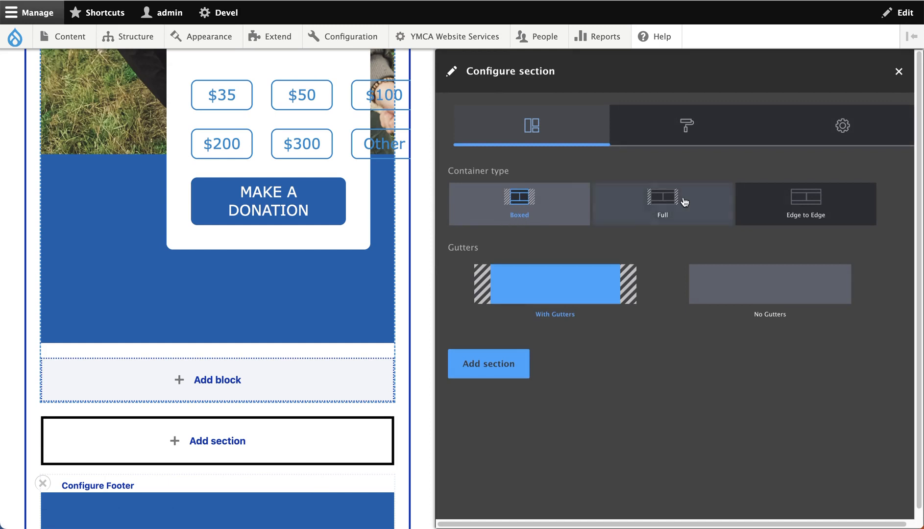
{"action": "left_click", "coordinate": [759, 210]}
{"action": "left_click", "coordinate": [724, 303]}
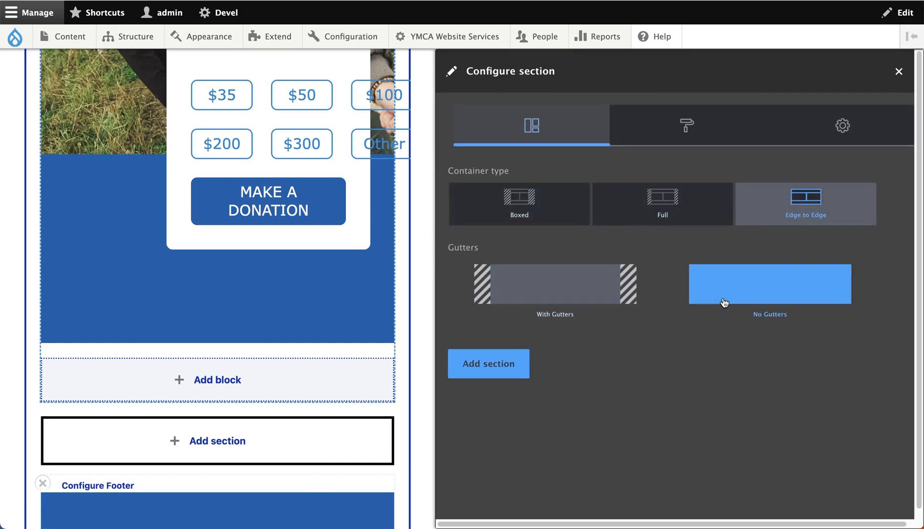
{"action": "left_click", "coordinate": [500, 363]}
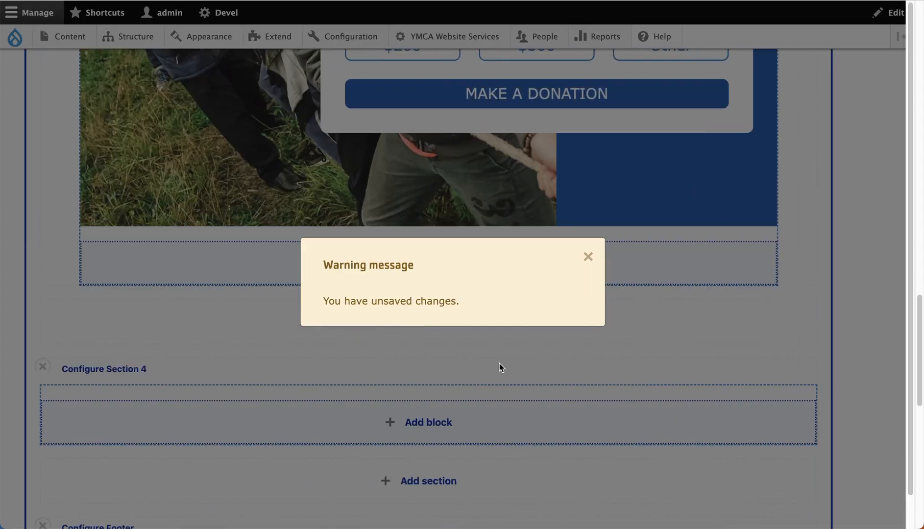
{"action": "left_click", "coordinate": [588, 256]}
- Move the Donate block from the Body section into the new edge-to-edge section and save the layout
{"action": "left_click_drag", "start_coordinate": [539, 198], "coordinate": [483, 478]}
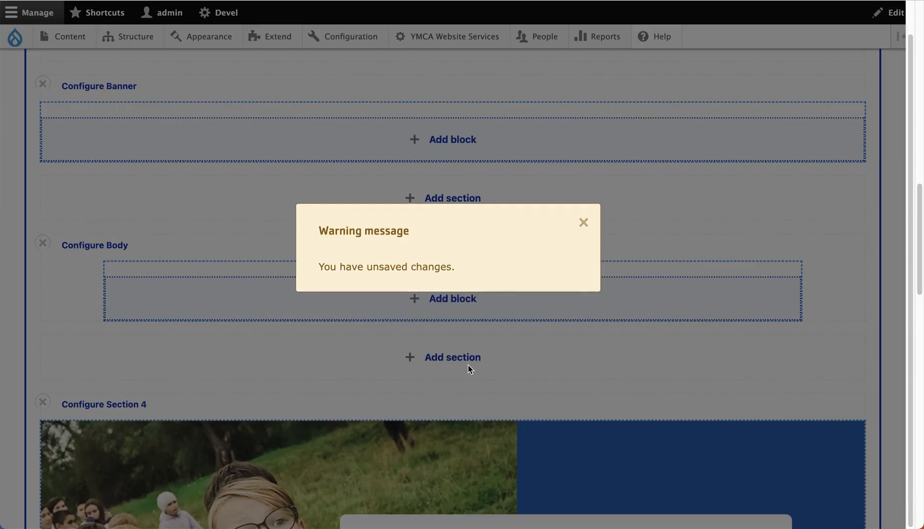
{"action": "left_click", "coordinate": [583, 225]}
{"action": "scroll", "coordinate": [583, 226], "scroll_direction": "down", "scroll_amount": 7}
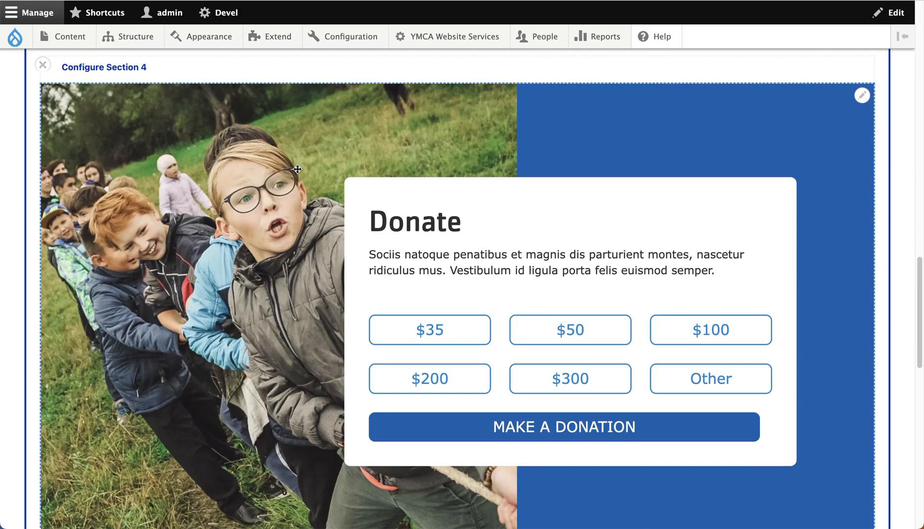
{"action": "scroll", "coordinate": [297, 170], "scroll_direction": "up", "scroll_amount": 15}
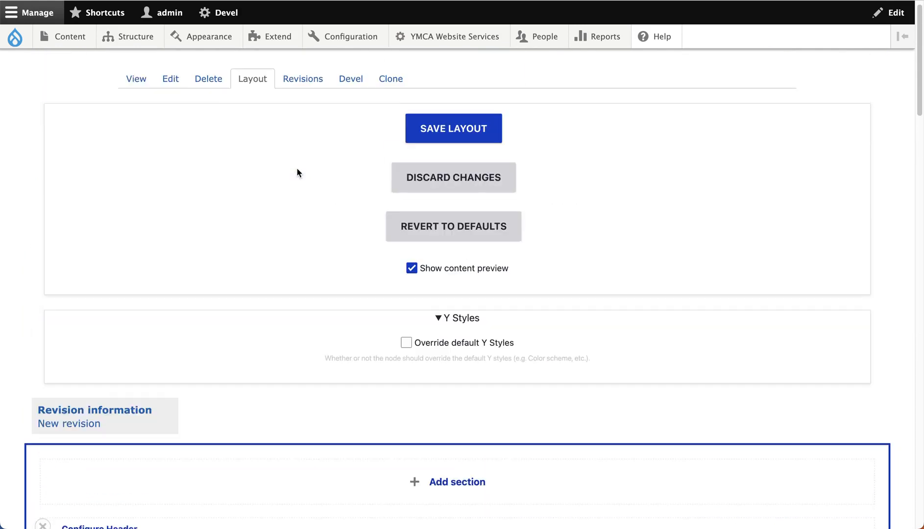
{"action": "left_click", "coordinate": [431, 149]}
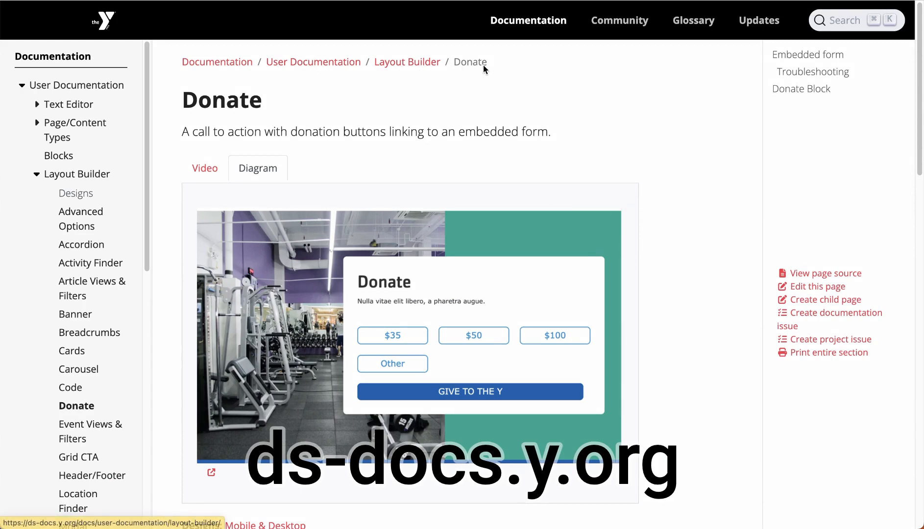
- Examine the Embedded form, Troubleshooting and Donate Block sections of the Donate documentation on ds-docs.y.org
{"action": "scroll", "coordinate": [570, 209], "scroll_direction": "down", "scroll_amount": 7}
{"action": "scroll", "coordinate": [570, 206], "scroll_direction": "down", "scroll_amount": 2}
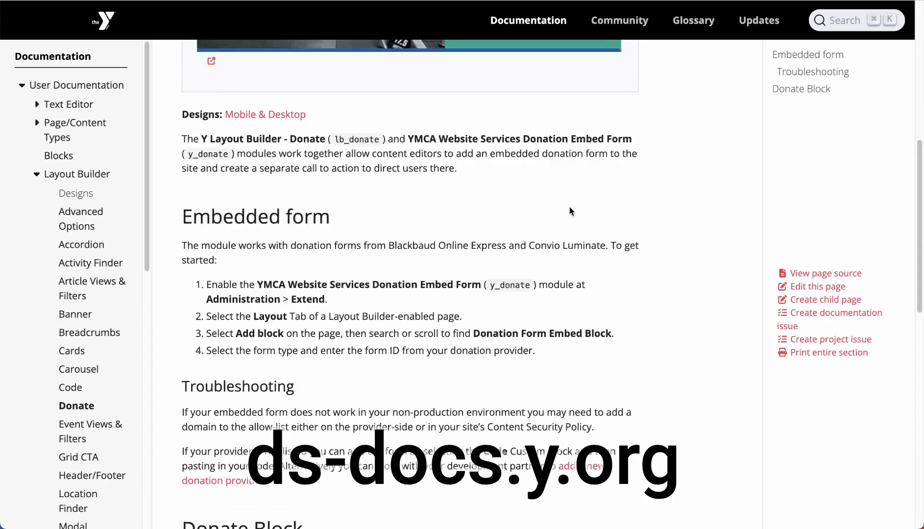
{"action": "scroll", "coordinate": [530, 217], "scroll_direction": "down", "scroll_amount": 5}
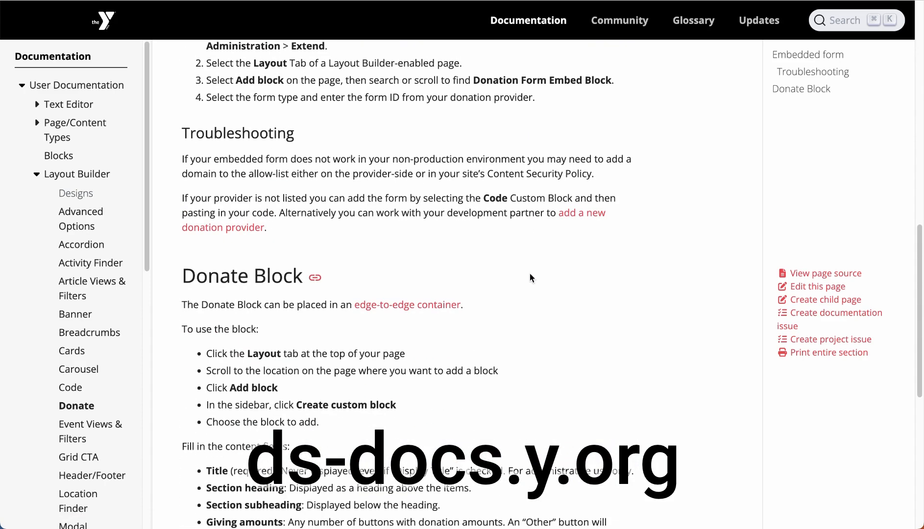